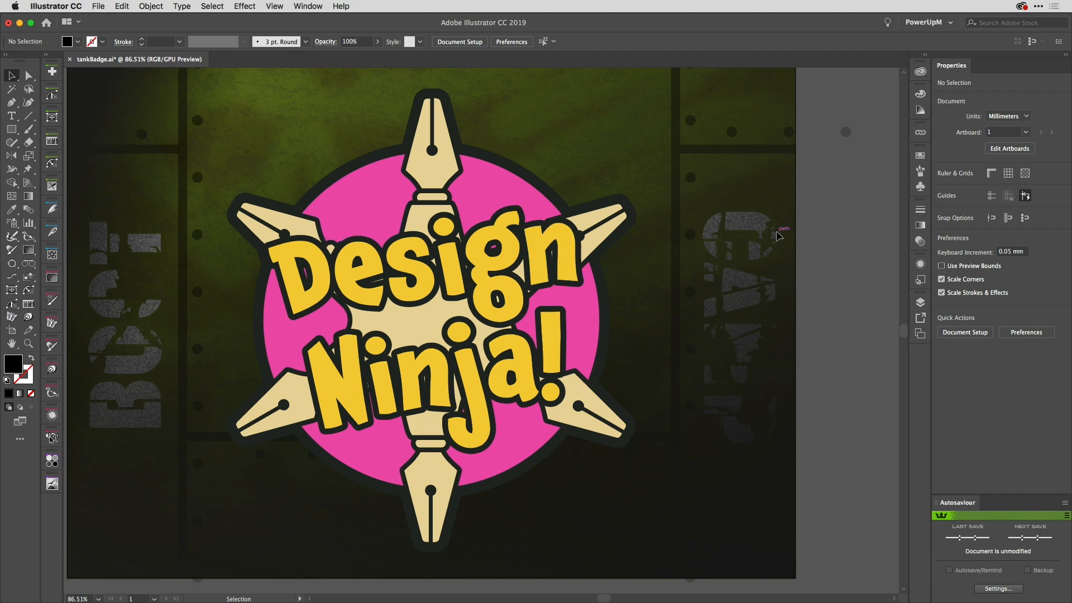
# Step: Display the Transparency settings beside the badge artwork
pyautogui.click(921, 243)
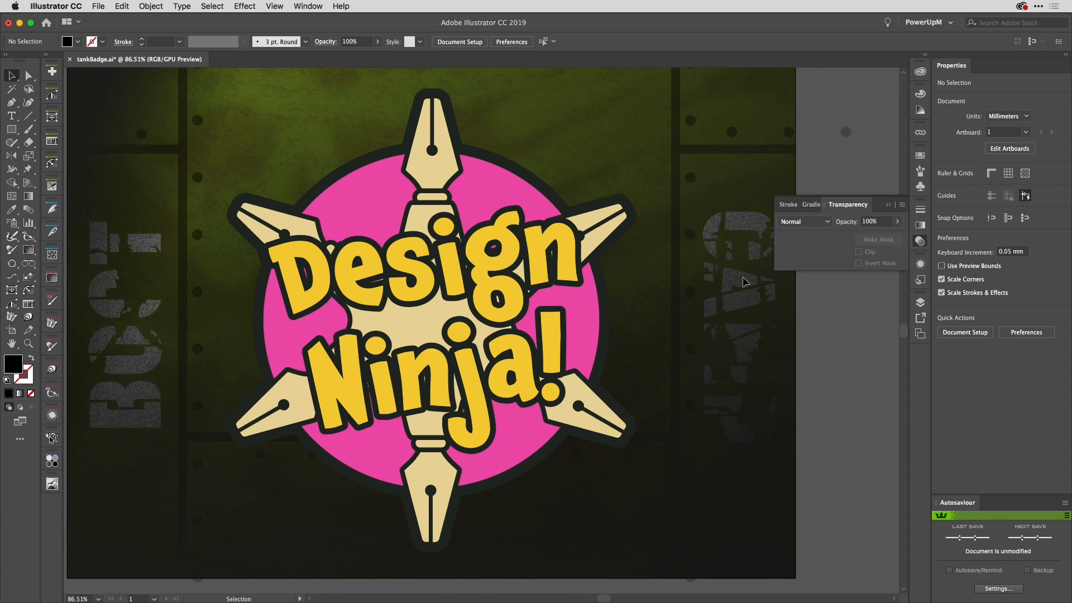
pyautogui.click(300, 5)
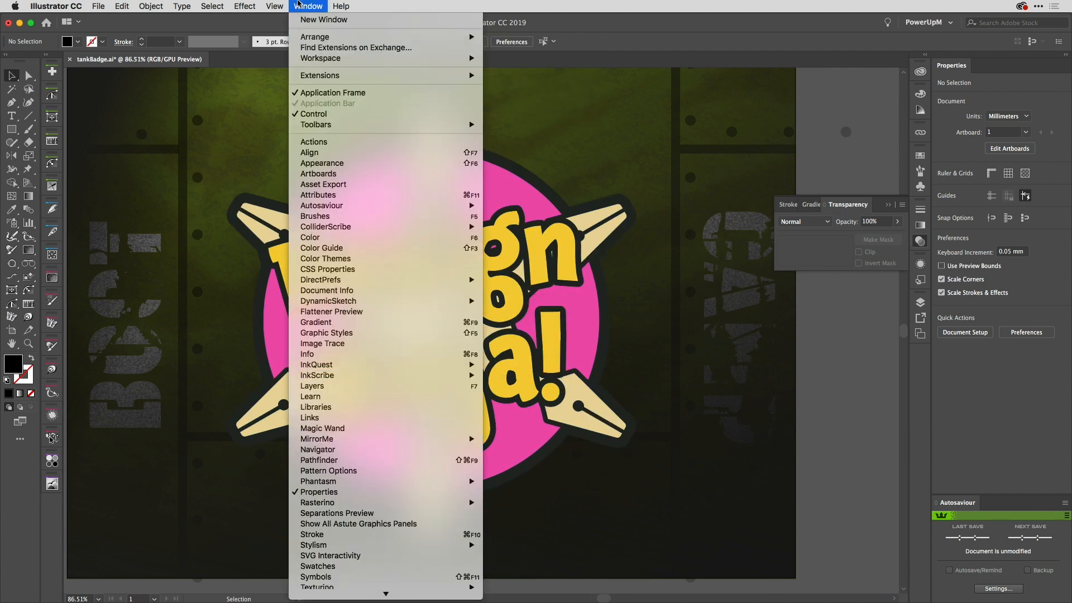
pyautogui.click(300, 5)
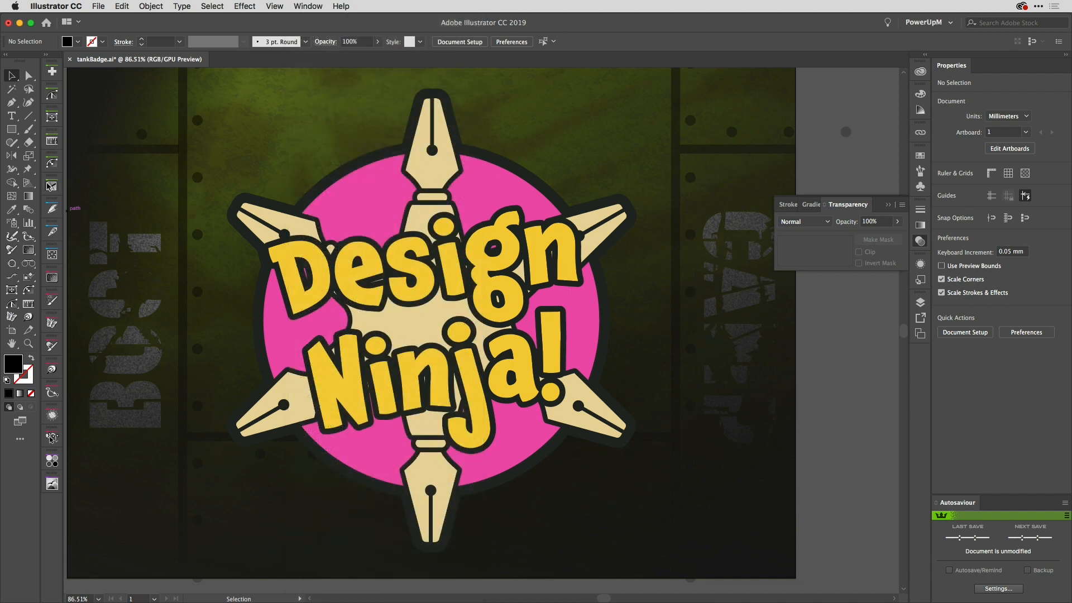
# Step: Draw a rectangle about 135 by 142 mm over the centre of the badge and fill it with white
pyautogui.click(12, 130)
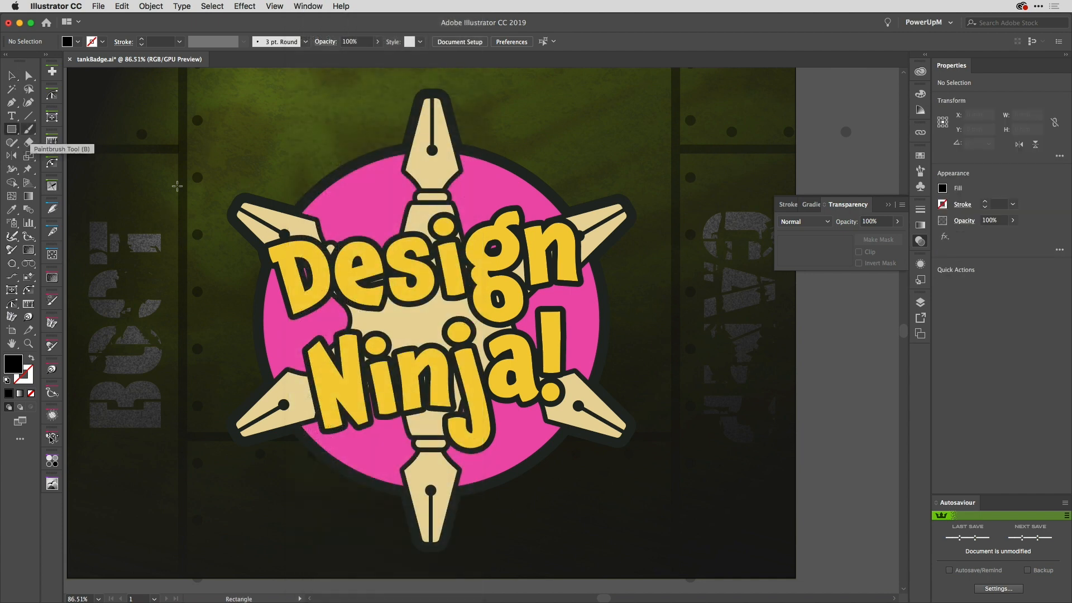
pyautogui.moveTo(269, 149); pyautogui.dragTo(601, 495)
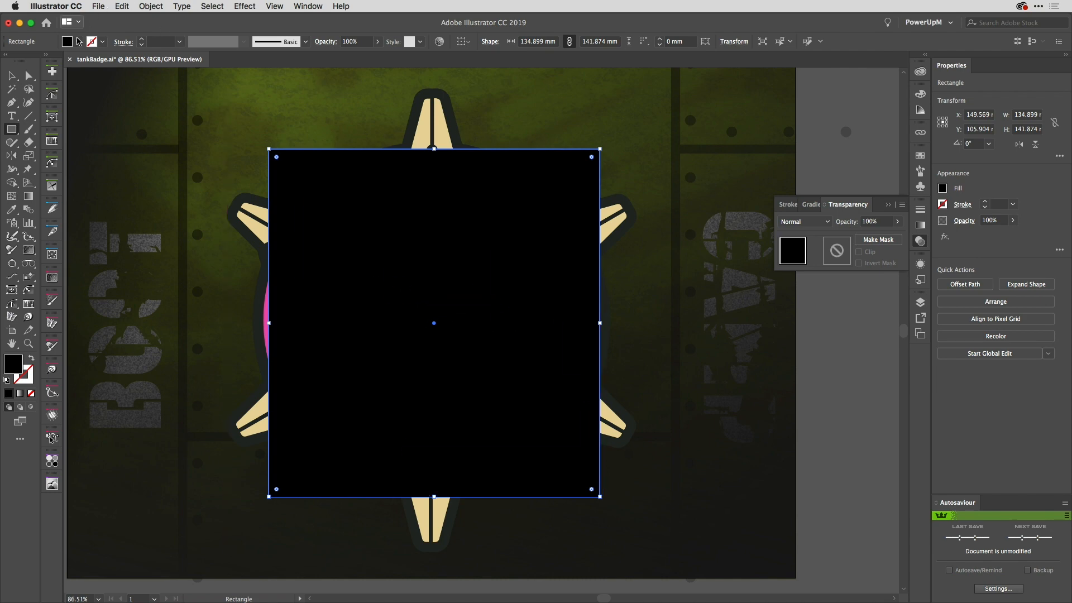
pyautogui.click(77, 41)
pyautogui.click(23, 61)
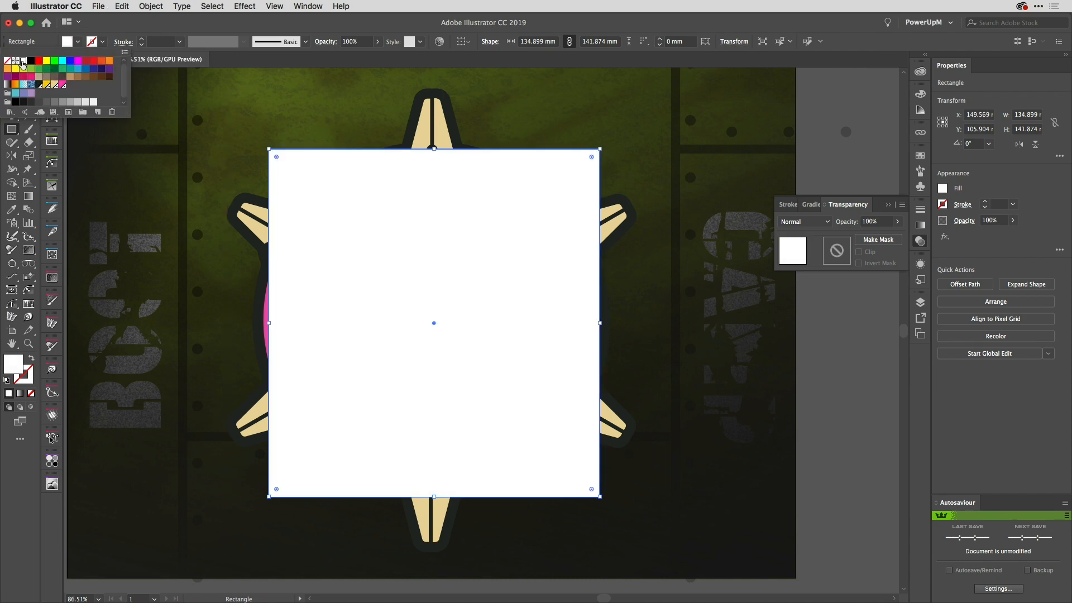
# Step: Select all the badge artwork together with the white rectangle and make an opacity mask from them
pyautogui.click(11, 76)
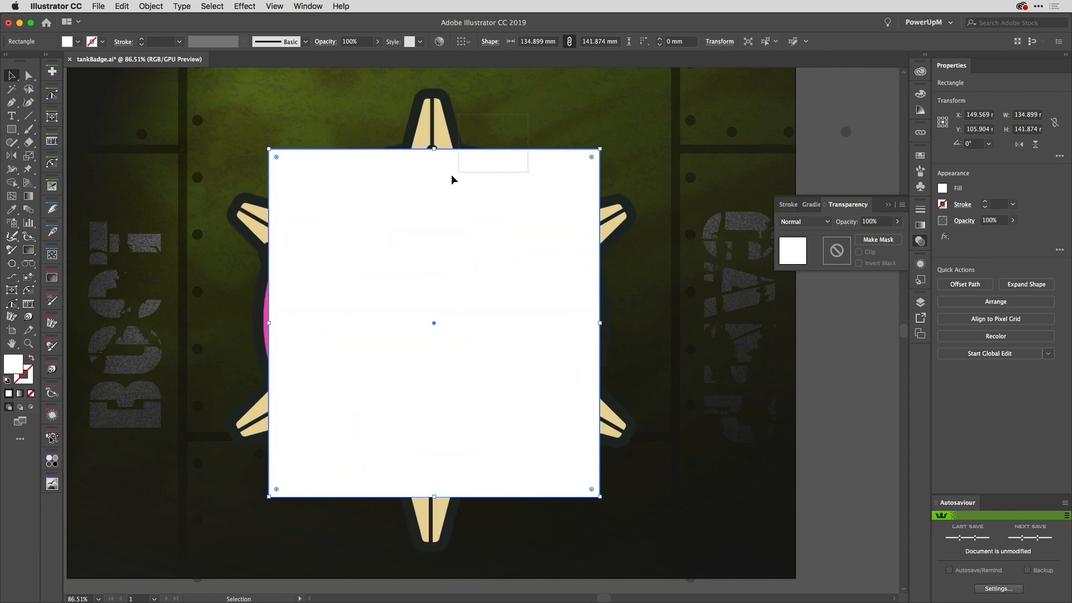
pyautogui.hotkey('ctrl', 'a')
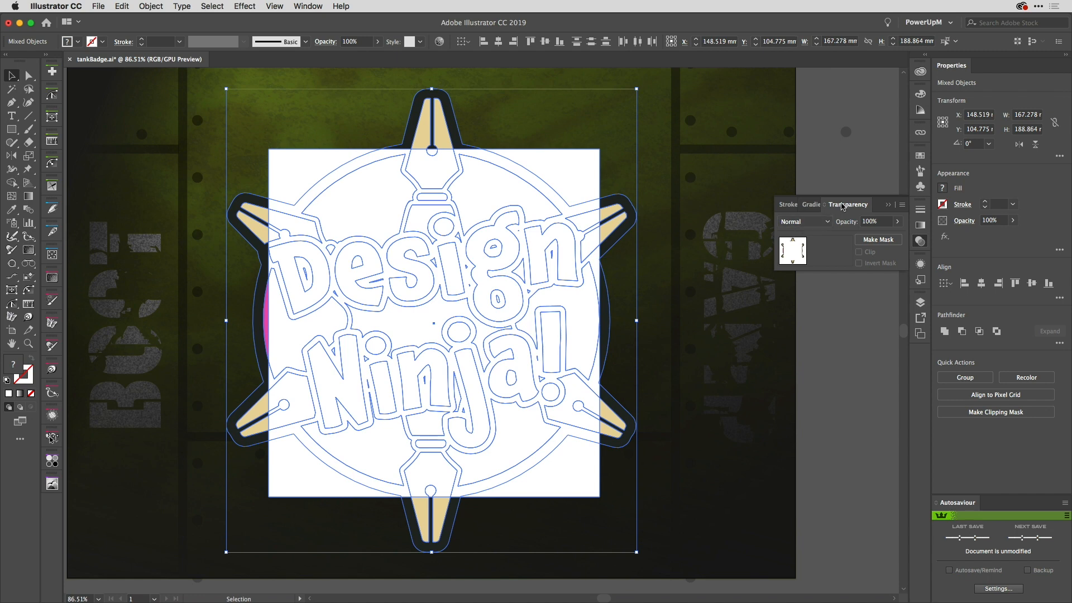
pyautogui.click(885, 244)
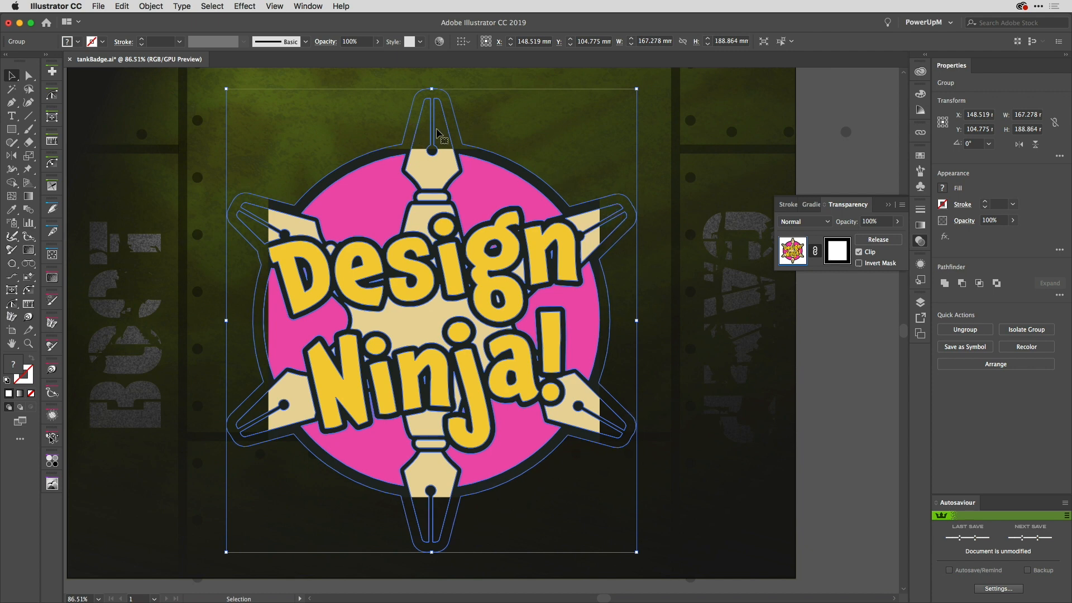
# Step: Try the opacity mask's Clip and Invert Mask options, ending with Clip enabled and Invert Mask disabled
pyautogui.click(859, 252)
pyautogui.click(858, 252)
pyautogui.click(858, 252)
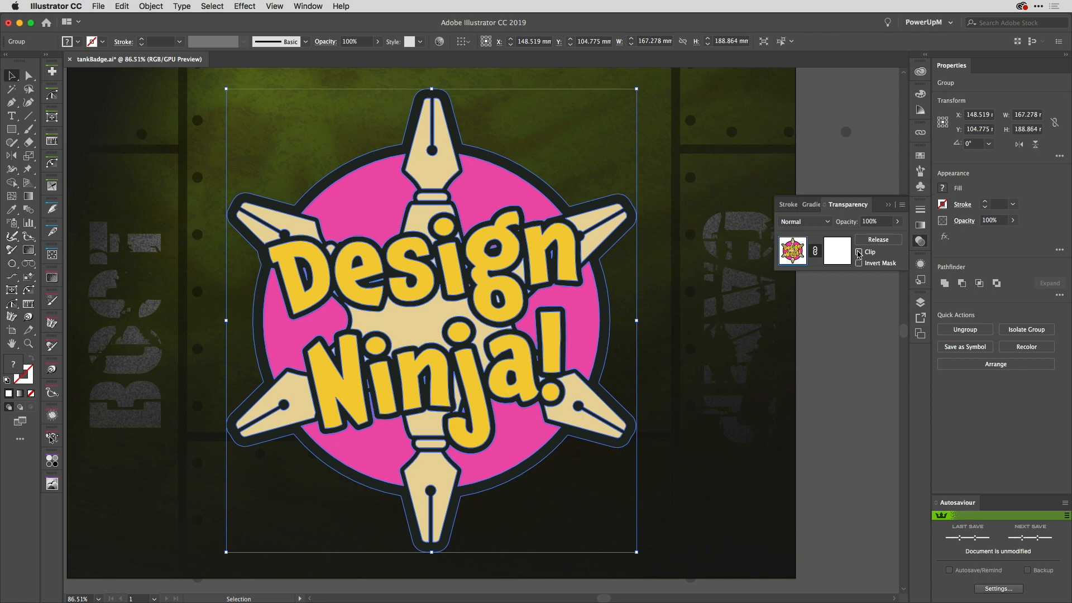
pyautogui.click(859, 252)
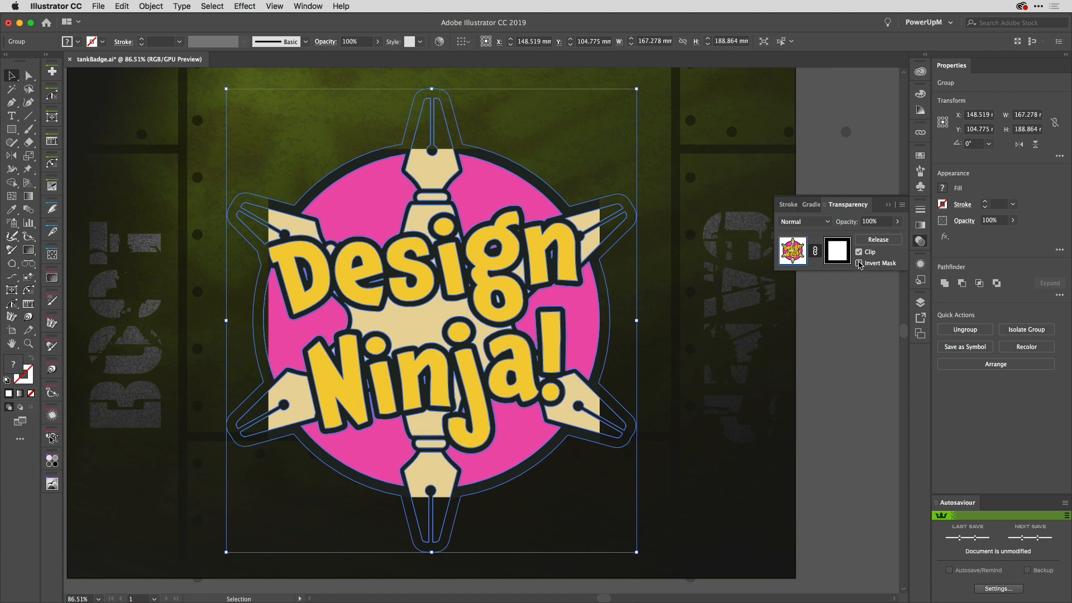
pyautogui.click(859, 264)
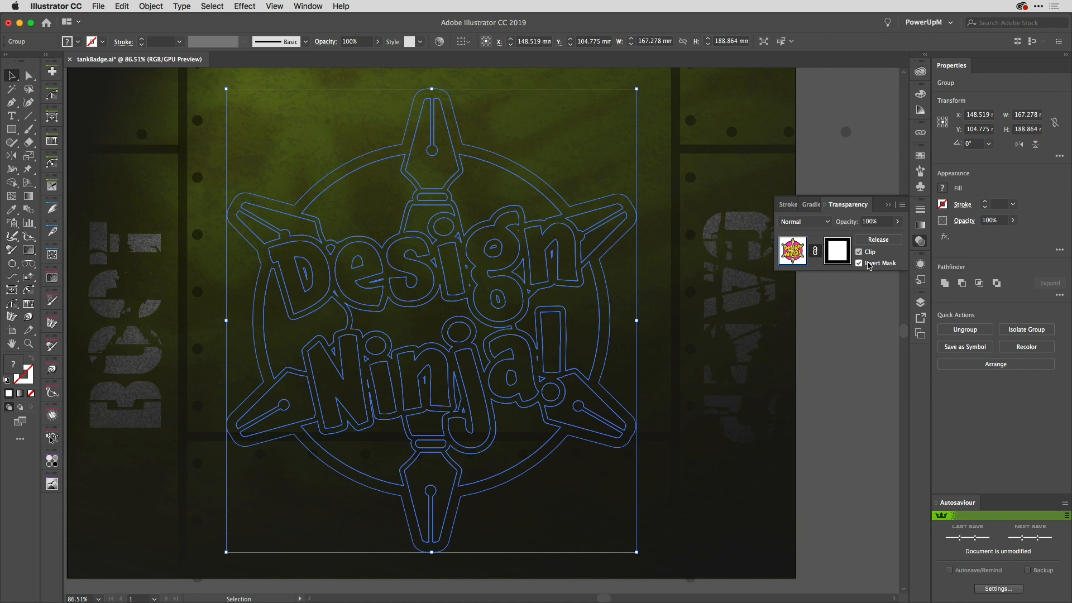
pyautogui.click(860, 263)
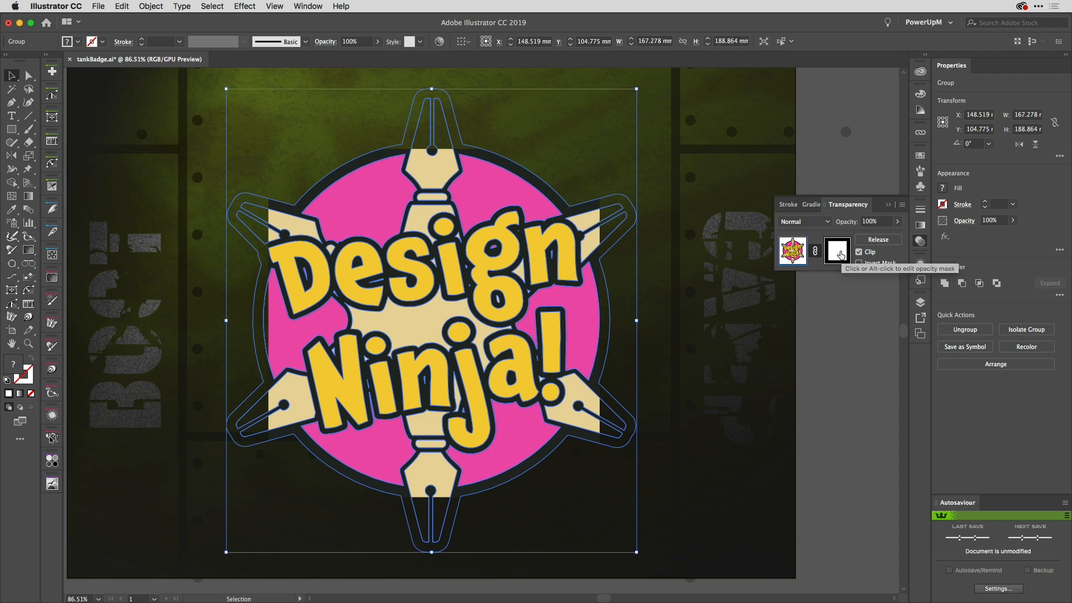
# Step: Enter opacity mask editing and fill the mask's rectangle with the White, Black gradient
pyautogui.click(840, 255)
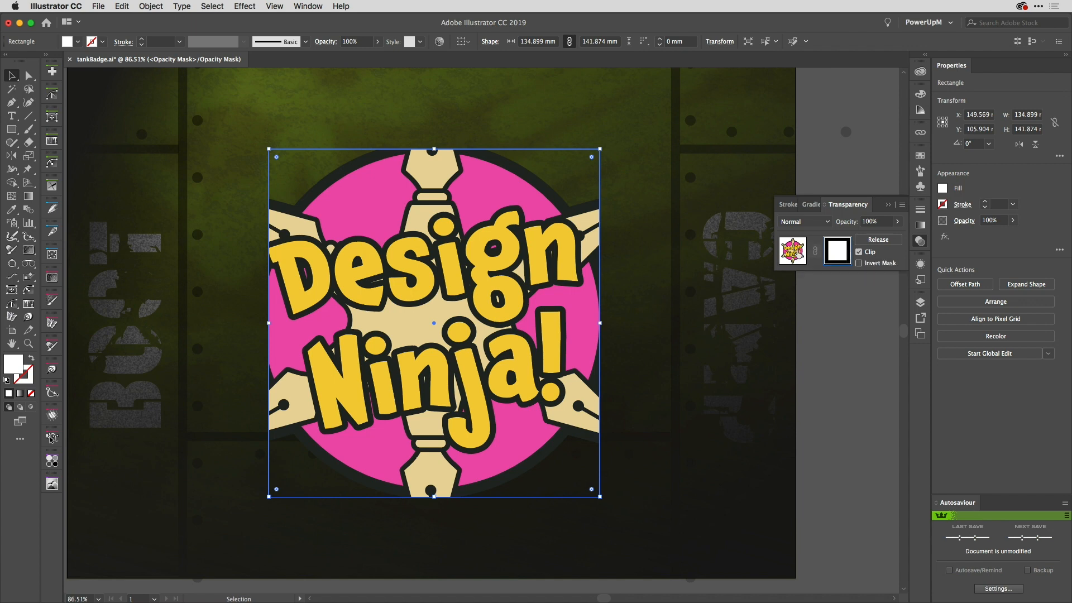
pyautogui.click(799, 254)
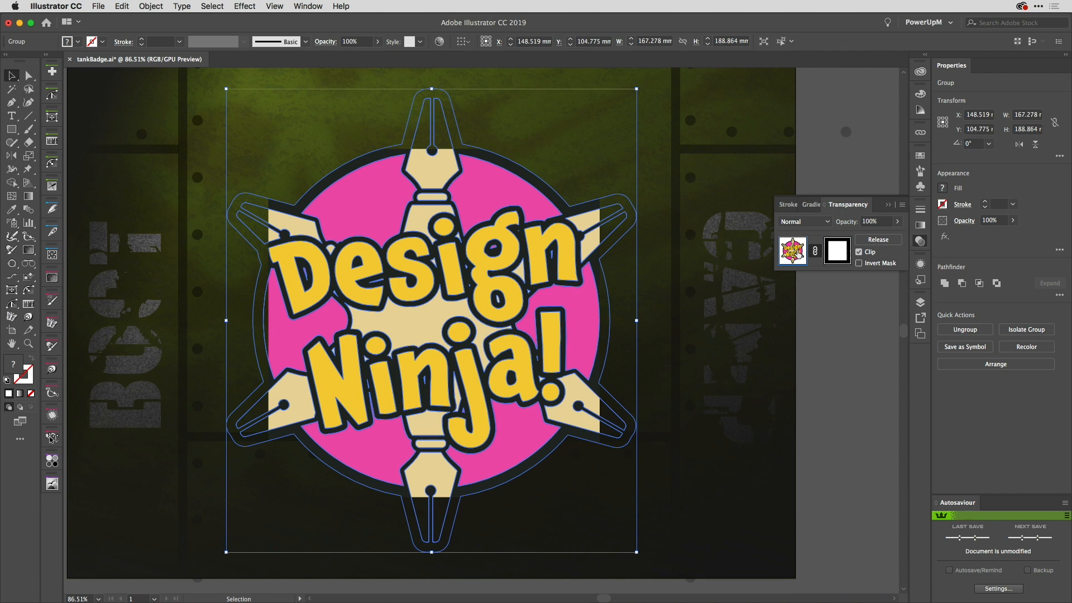
pyautogui.click(837, 253)
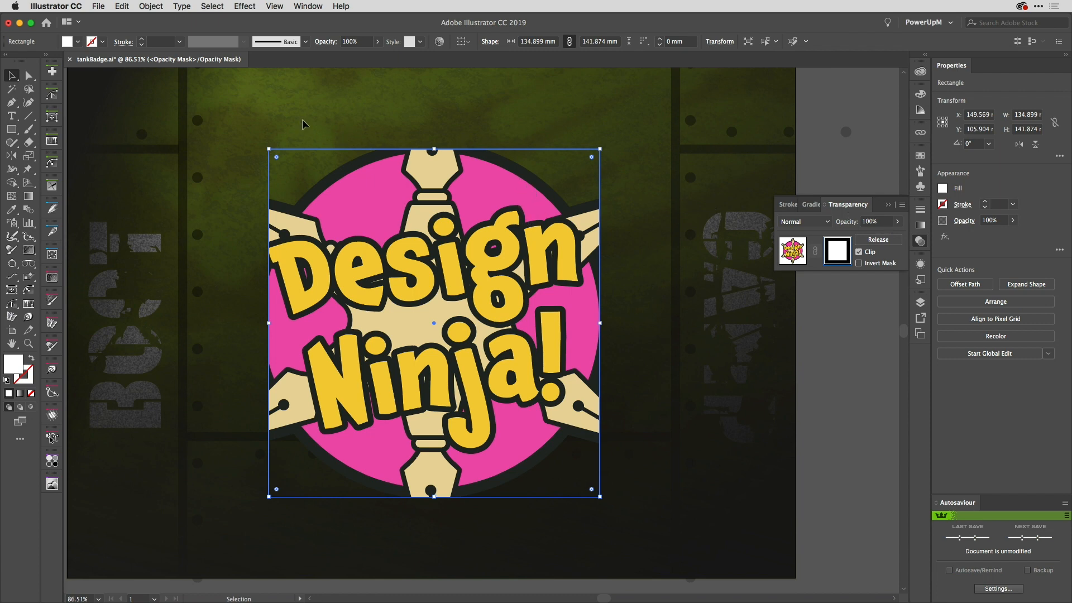
pyautogui.click(78, 41)
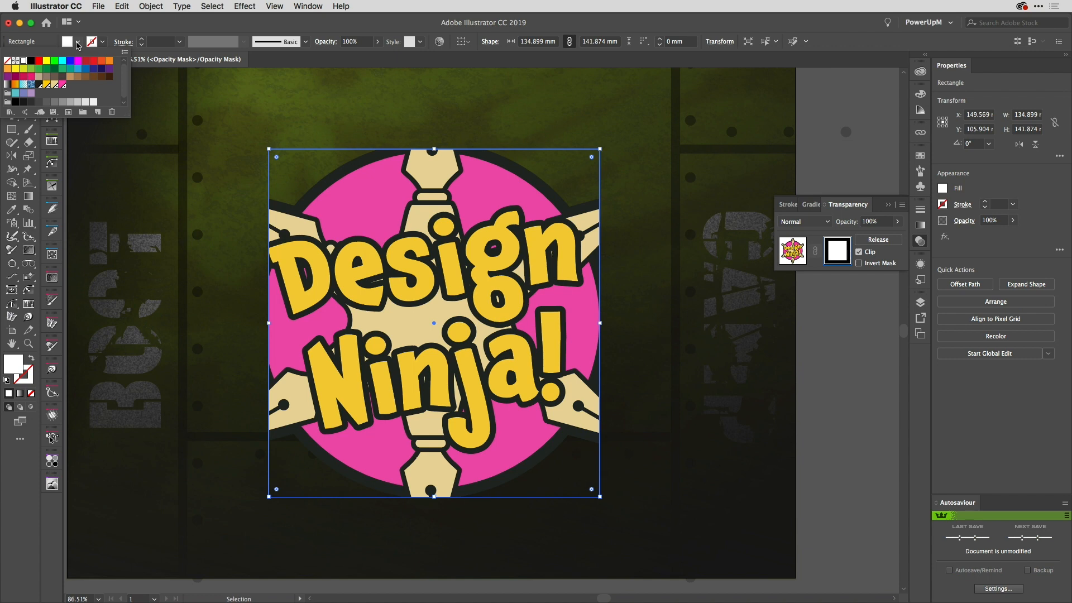
pyautogui.click(8, 87)
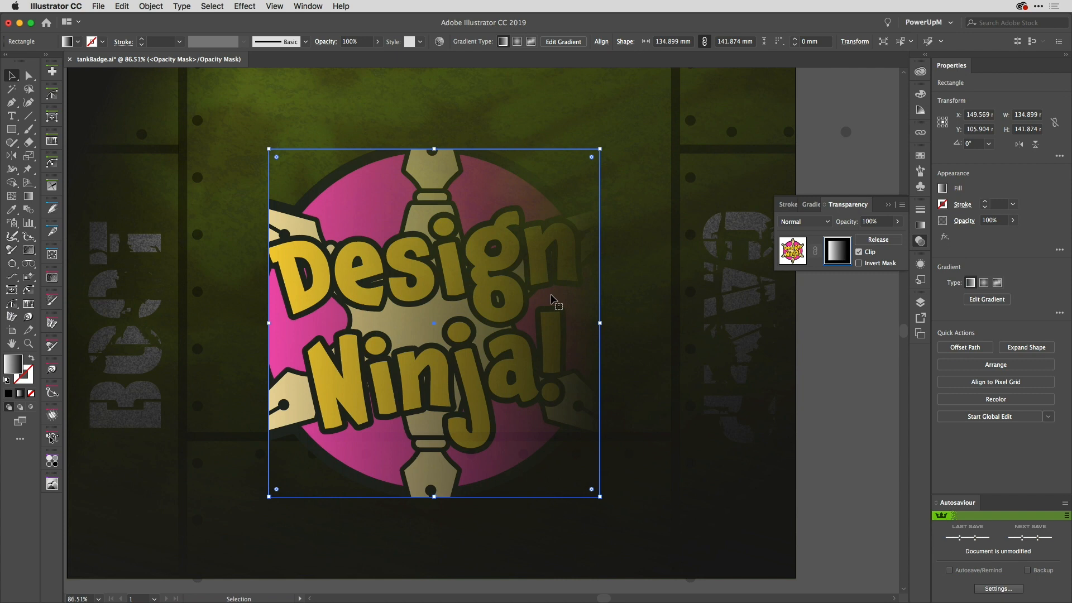
# Step: Replace the gradient rectangle in the opacity mask with the copied grayscale texture image, positioned over the whole badge
pyautogui.press('Delete')
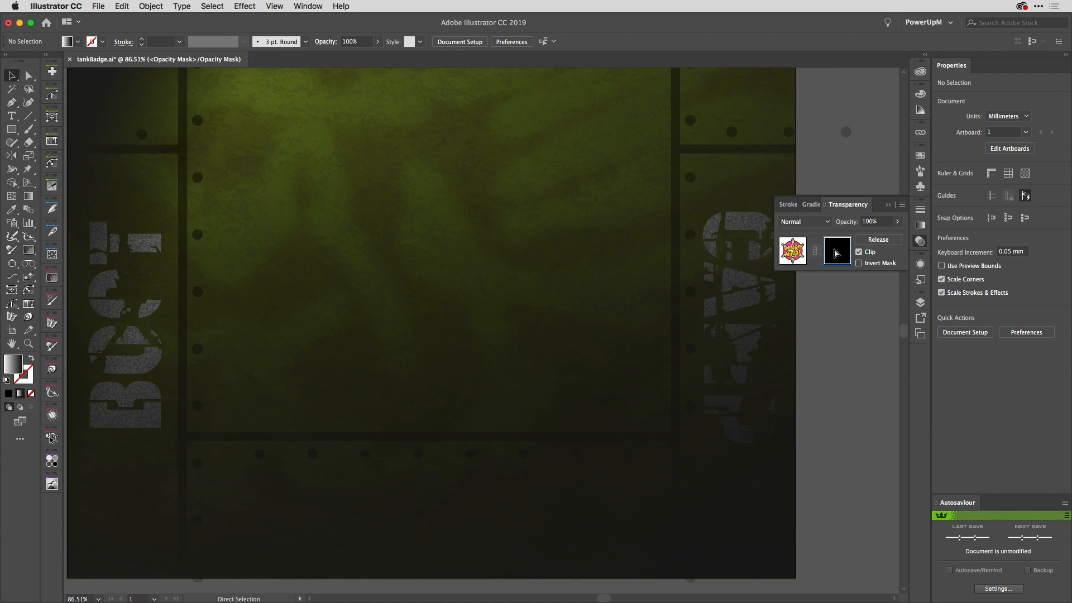
pyautogui.press('super+v')
pyautogui.moveTo(672, 427); pyautogui.dragTo(631, 410)
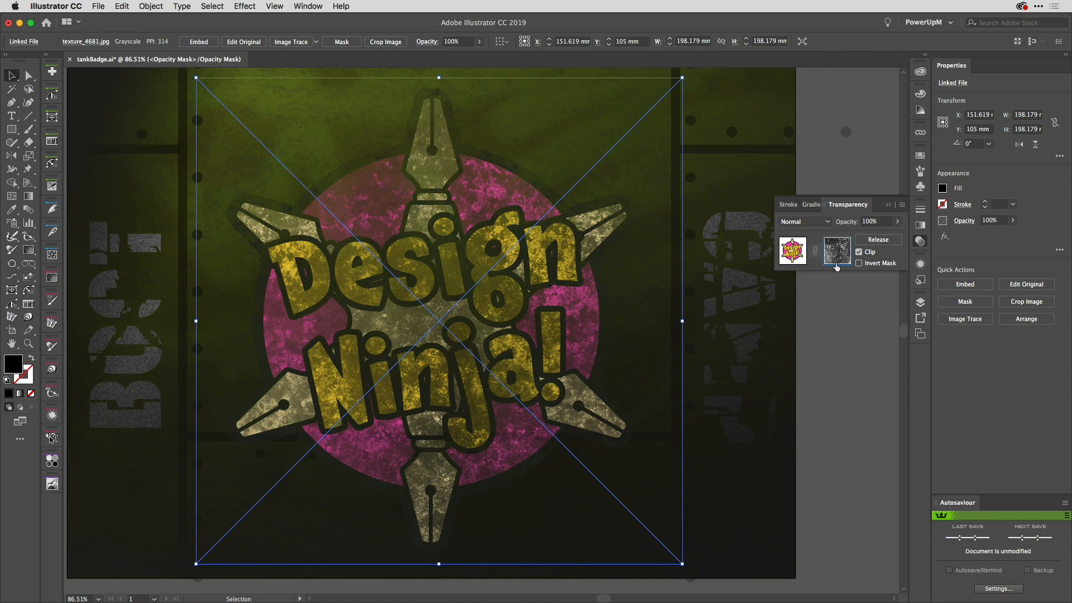
# Step: Try adjusting the opacity of the linked texture image inside the mask
pyautogui.click(479, 41)
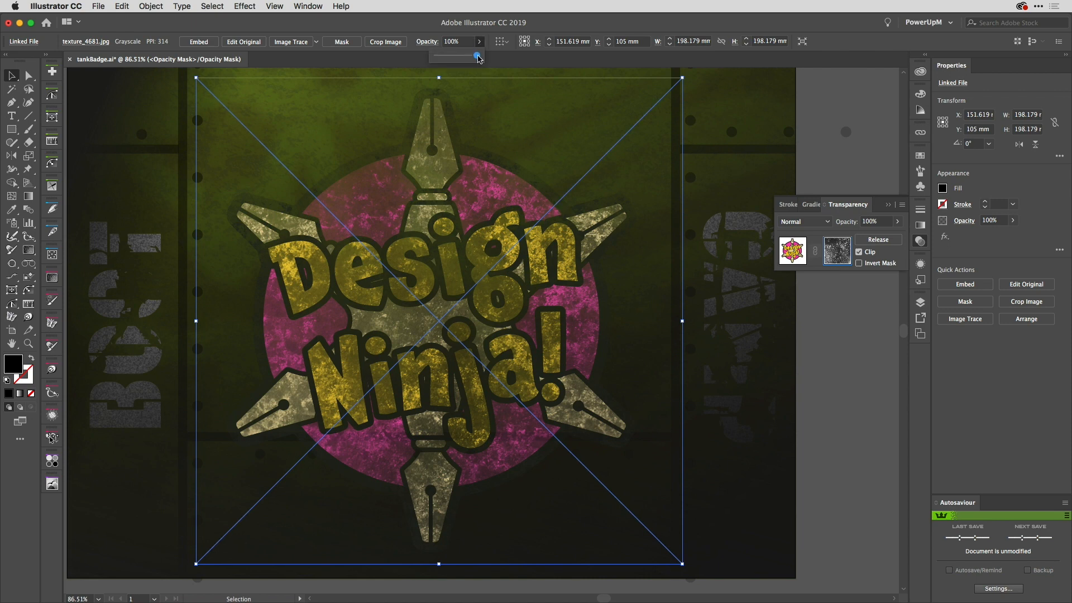
pyautogui.moveTo(478, 57)
pyautogui.mouseDown()
pyautogui.moveTo(457, 59)
pyautogui.moveTo(481, 57)
pyautogui.mouseUp()
pyautogui.click(586, 26)
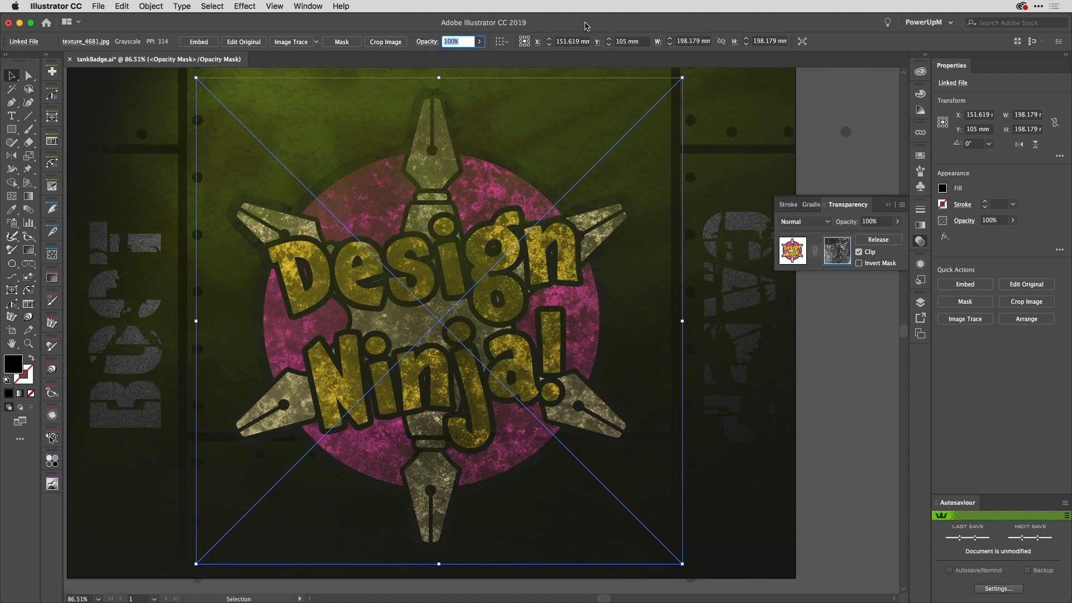
# Step: Return to editing the badge artwork and set the masked group's opacity to 90%
pyautogui.click(800, 250)
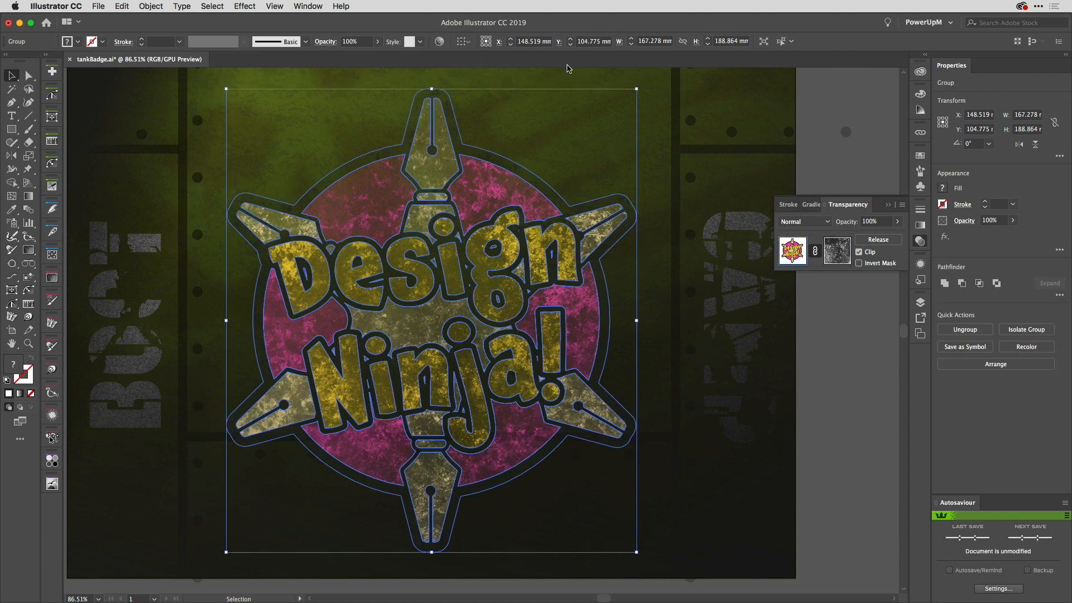
pyautogui.click(378, 41)
pyautogui.moveTo(379, 57); pyautogui.dragTo(371, 58)
# Step: Review the blending modes available for the masked badge group
pyautogui.click(327, 43)
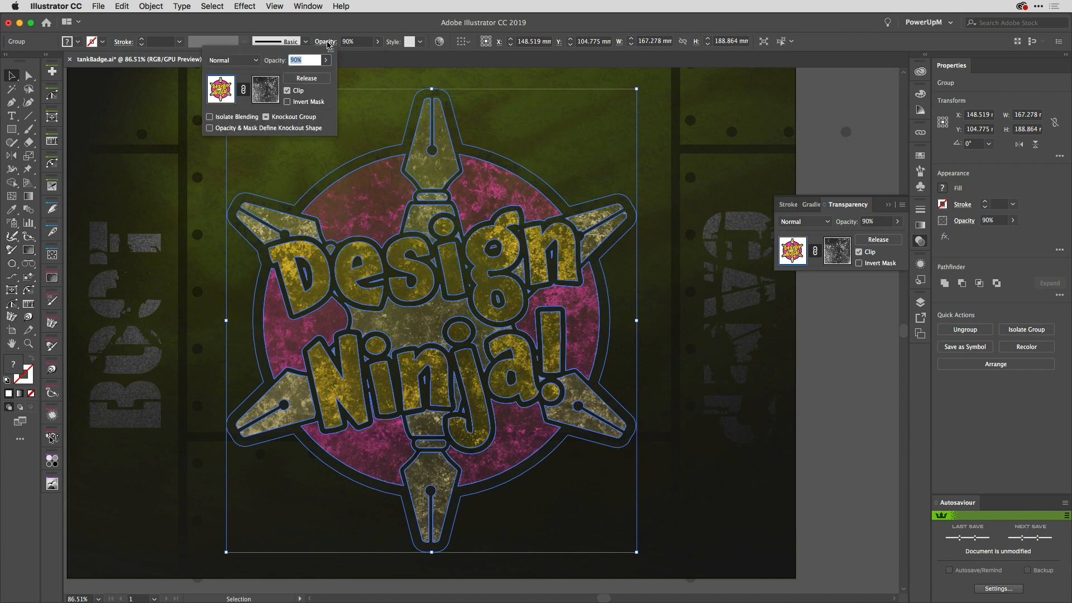
pyautogui.click(256, 60)
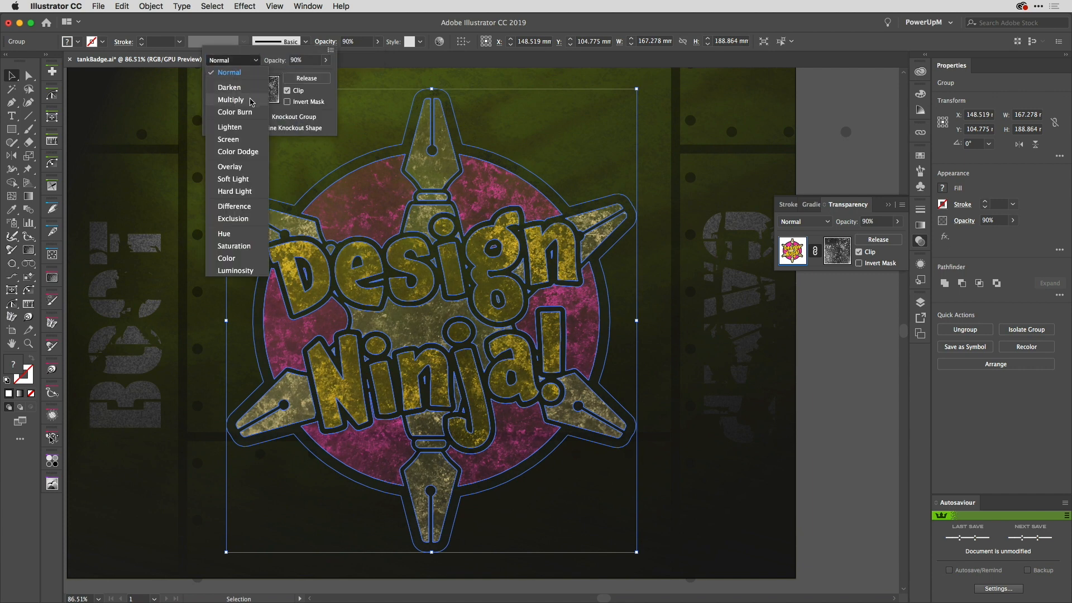
pyautogui.click(324, 27)
pyautogui.click(354, 26)
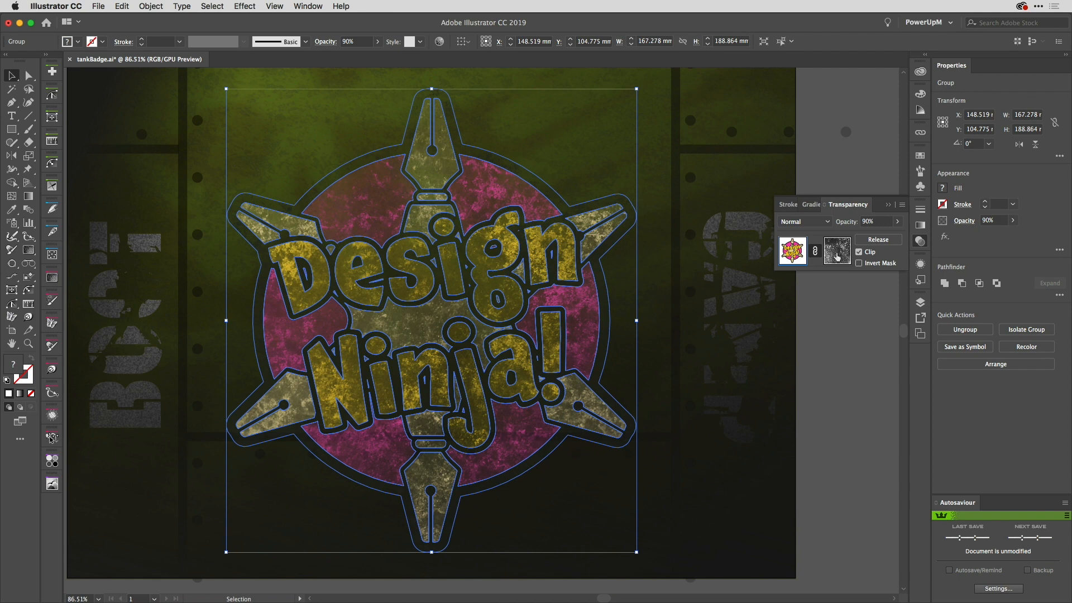
# Step: Release the opacity mask and delete the texture image covering the badge
pyautogui.click(892, 244)
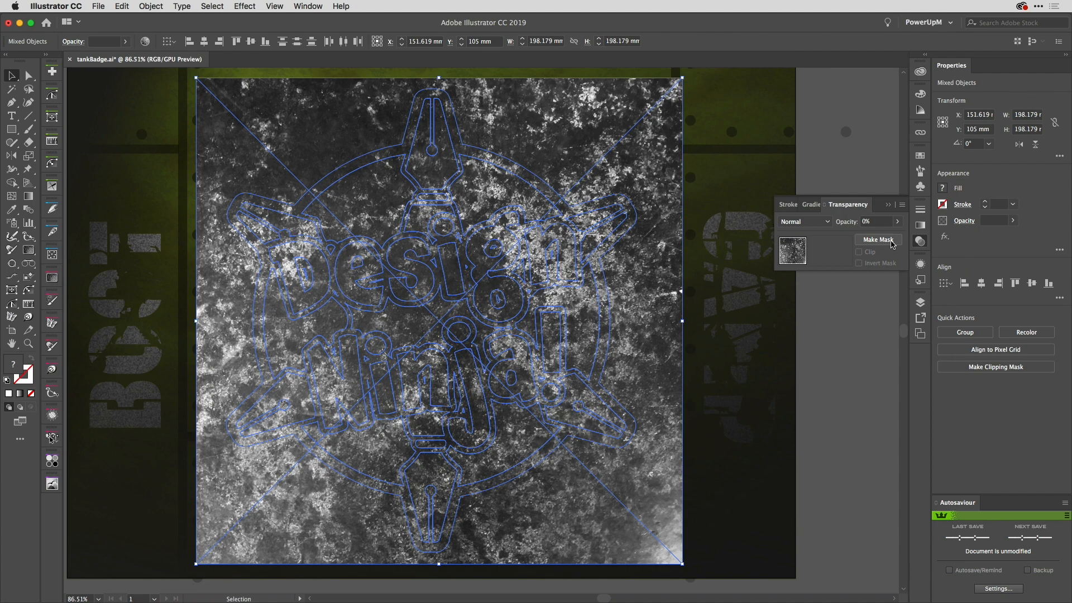
pyautogui.click(667, 174)
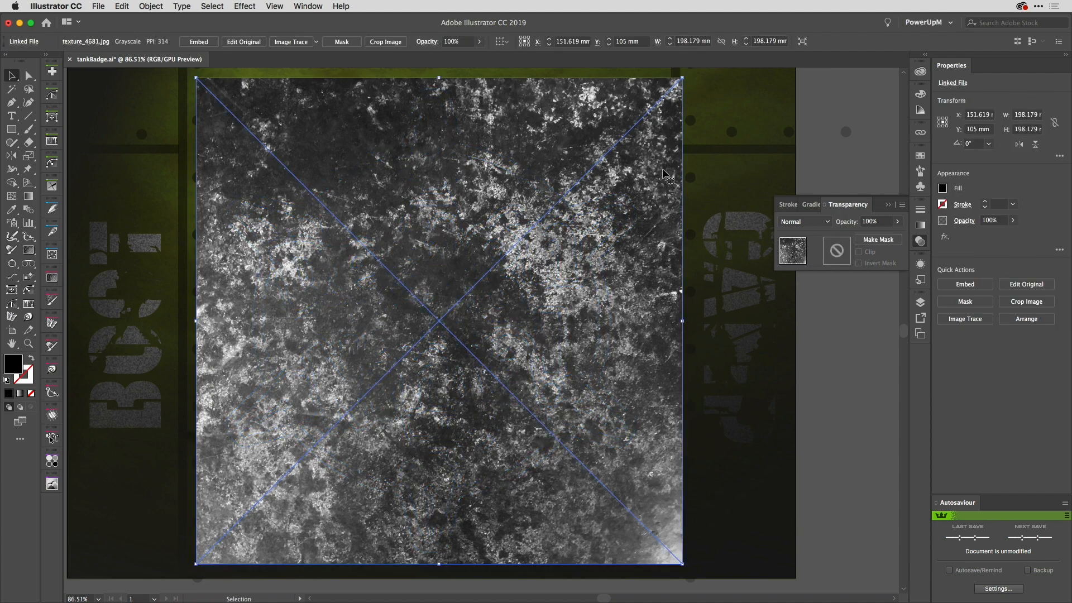
pyautogui.press('Delete')
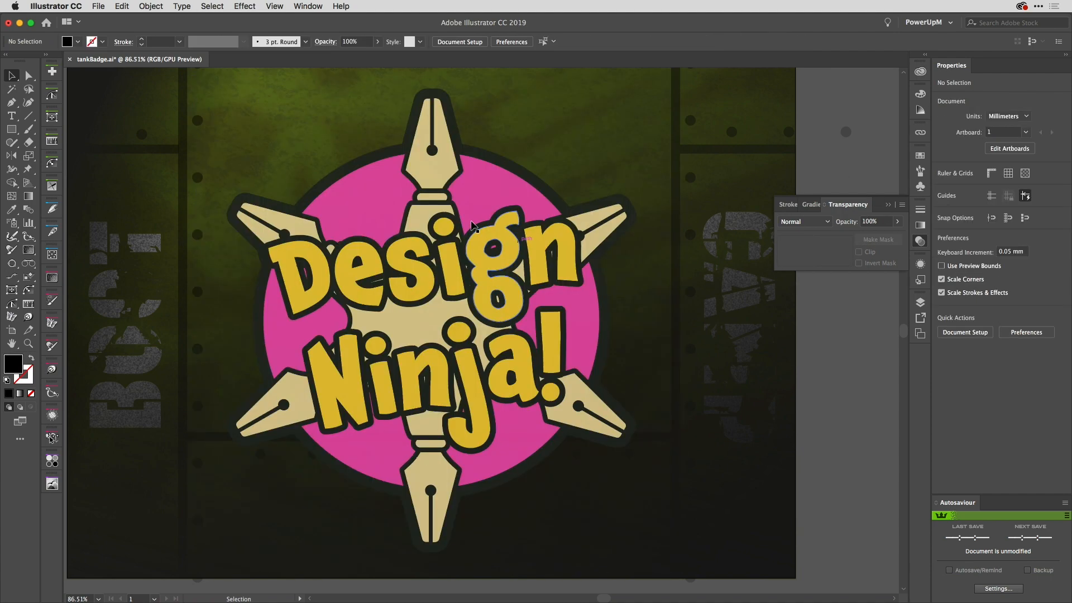